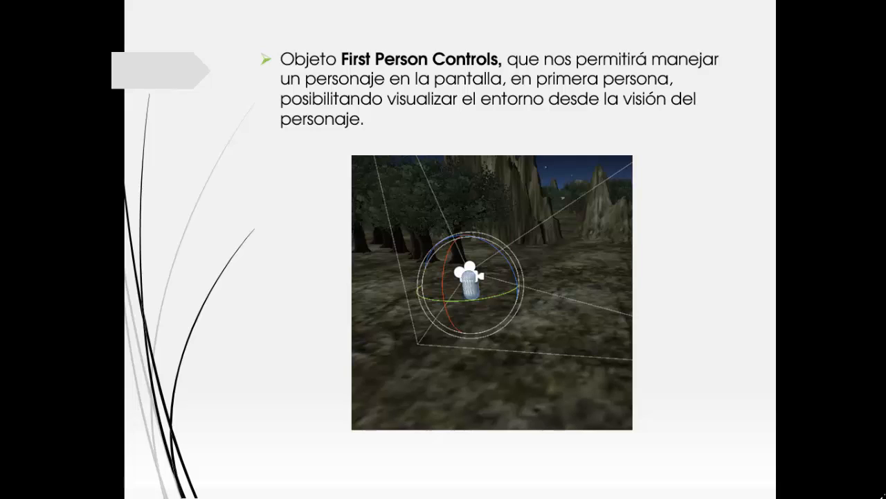
{"action": "key", "text": "Right"}
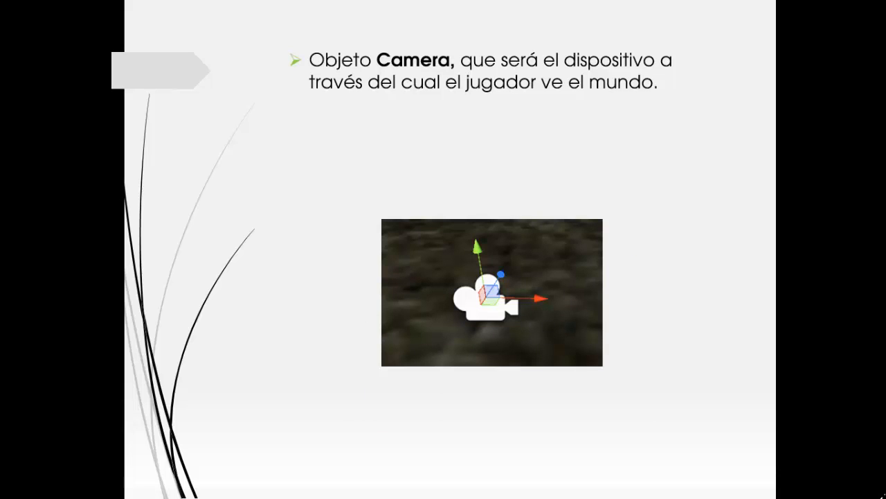
{"action": "key", "text": "Right"}
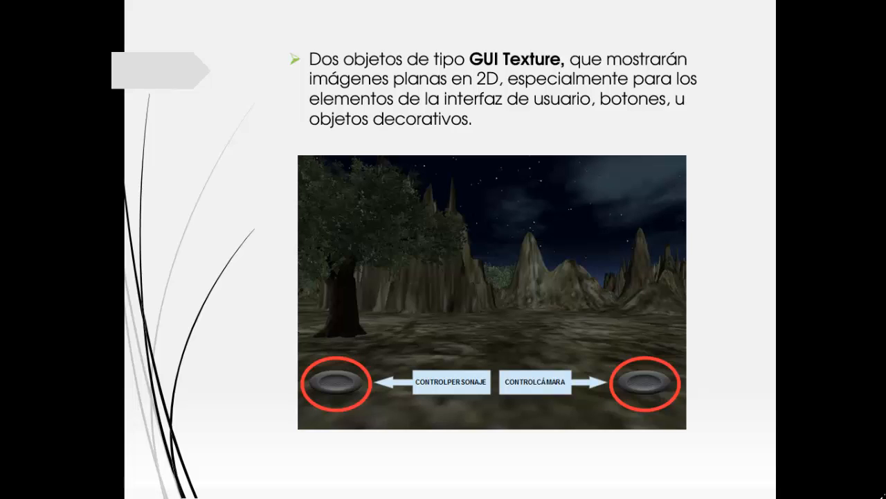
{"action": "key", "text": "Right"}
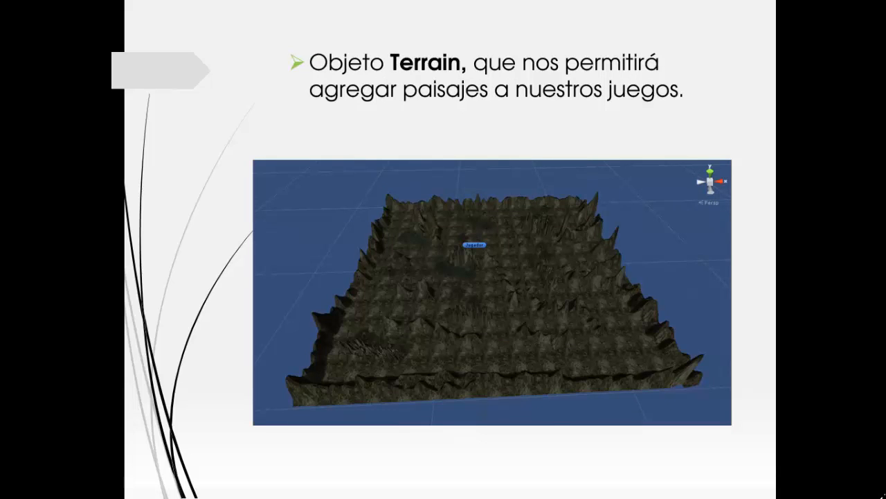
{"action": "key", "text": "Right"}
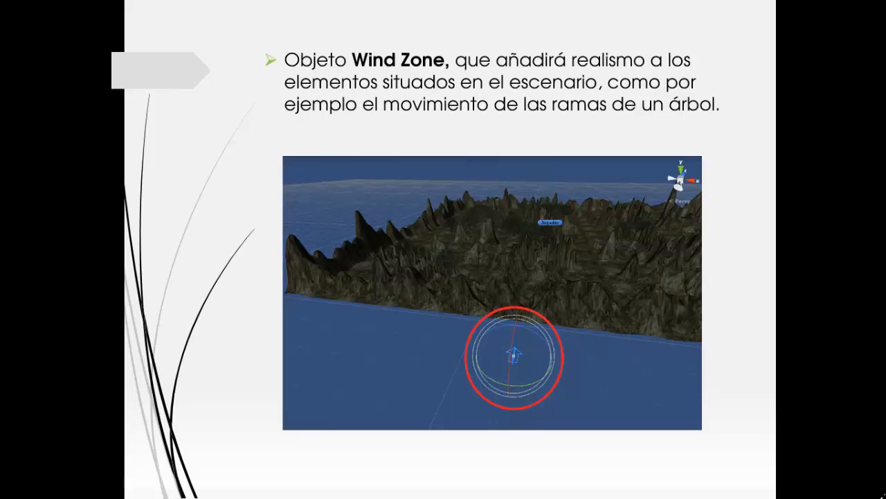
{"action": "key", "text": "Right"}
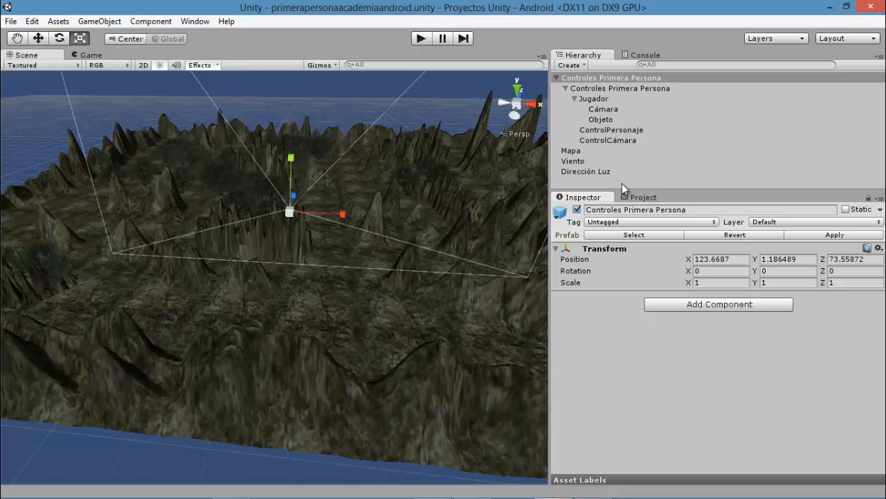
Inspect the top-level Controles Primera Persona object and its Jugador and Cámara children.
{"action": "left_click", "coordinate": [593, 79]}
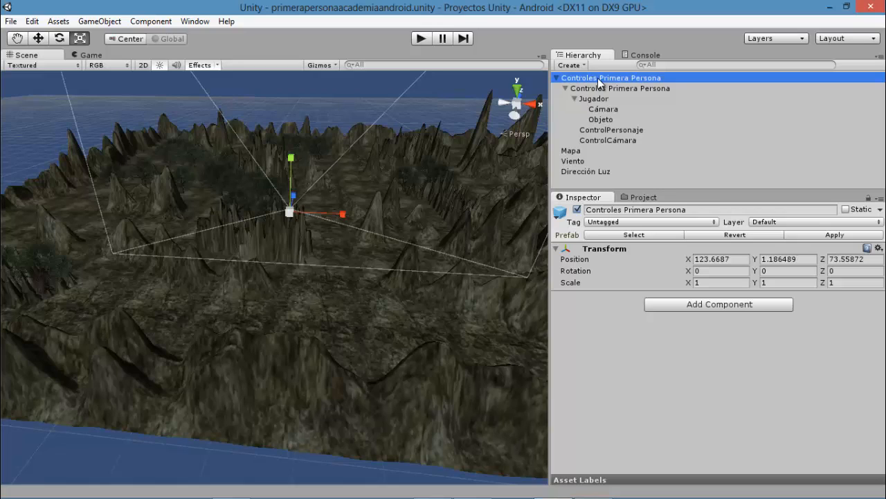
{"action": "left_click", "coordinate": [599, 99]}
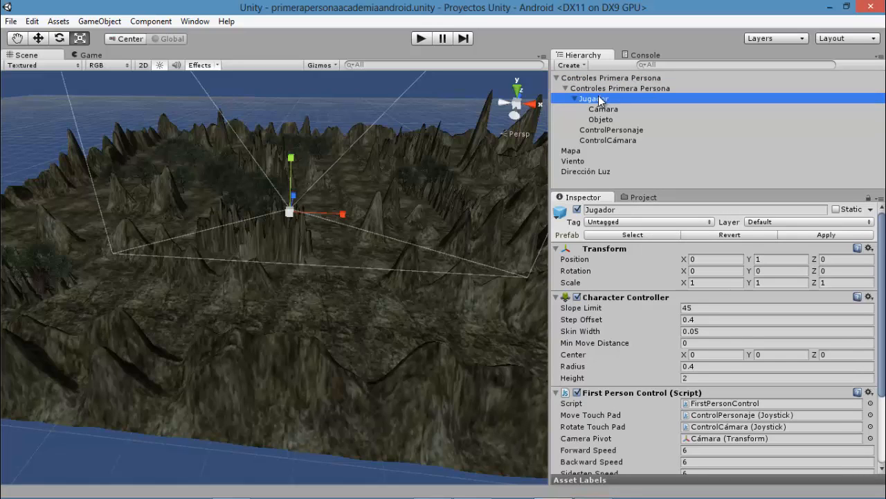
{"action": "left_click", "coordinate": [598, 108]}
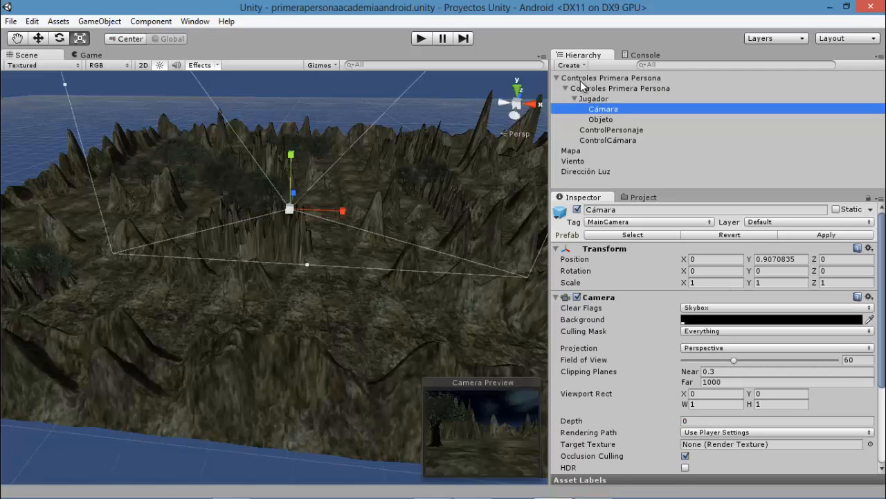
{"action": "left_click", "coordinate": [584, 78]}
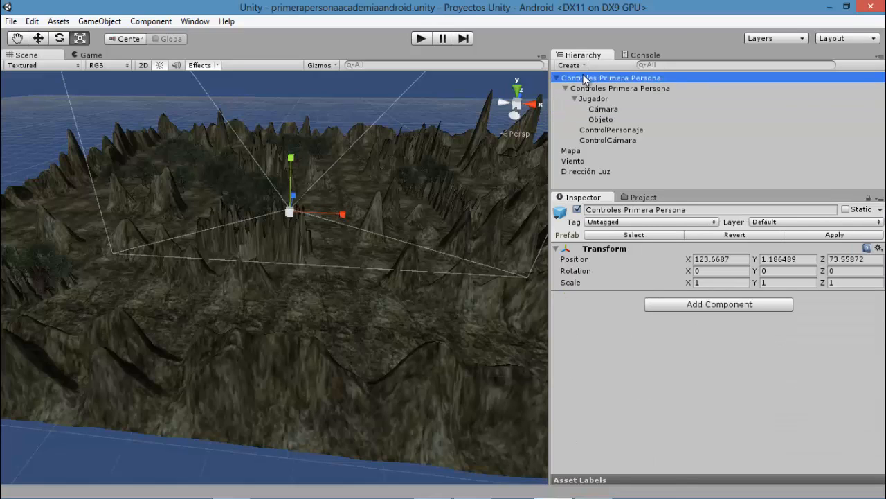
Compare the component settings of the ControlPersonaje and ControlCámara joystick objects.
{"action": "left_click", "coordinate": [601, 130]}
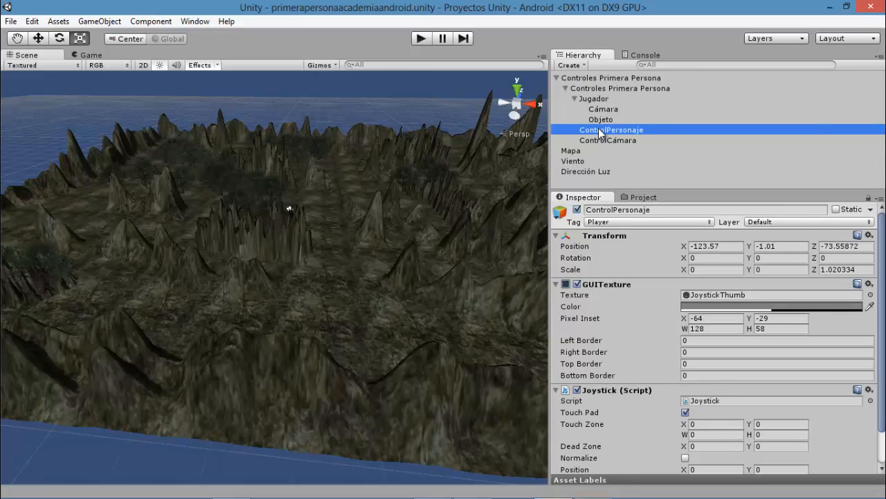
{"action": "left_click", "coordinate": [599, 140]}
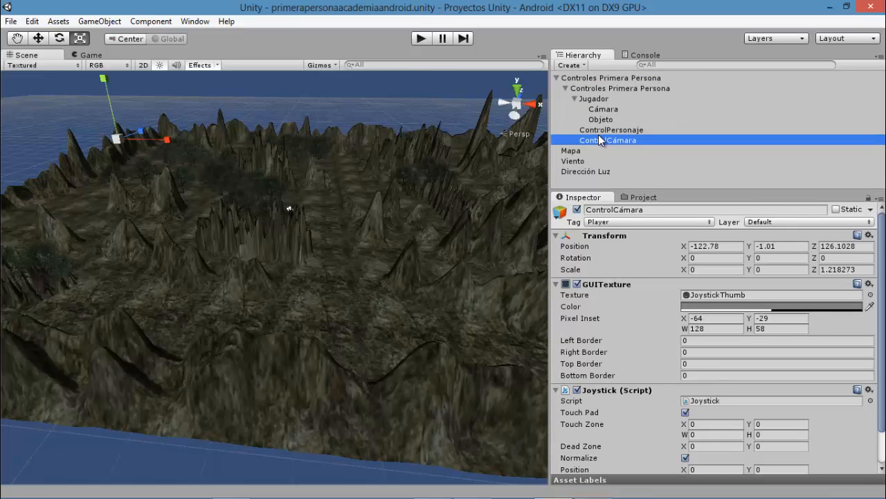
{"action": "left_click", "coordinate": [600, 130]}
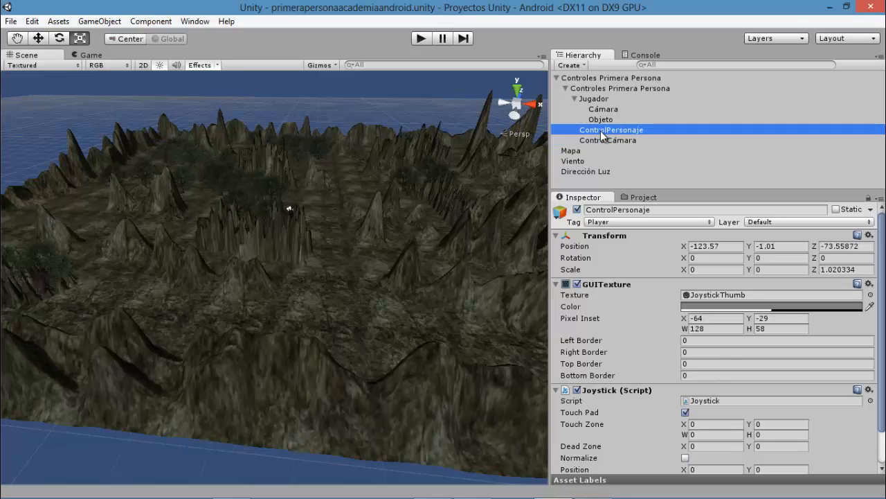
{"action": "left_click", "coordinate": [598, 139]}
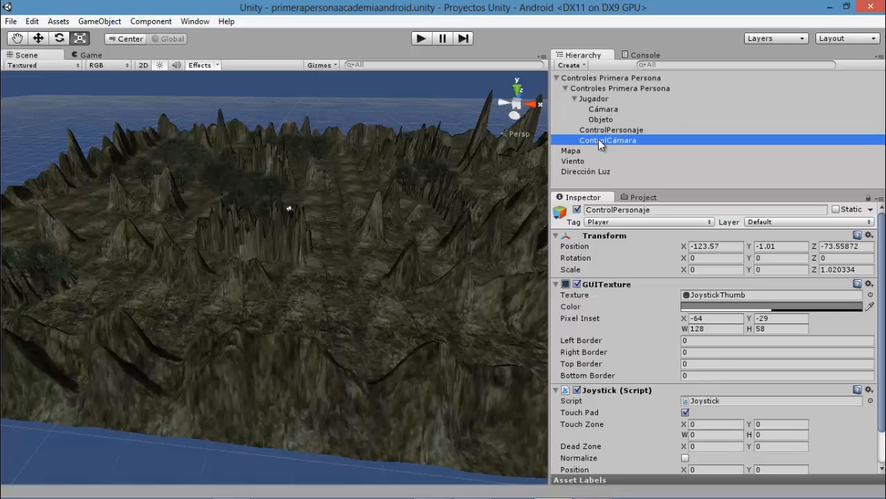
{"action": "left_click", "coordinate": [604, 130]}
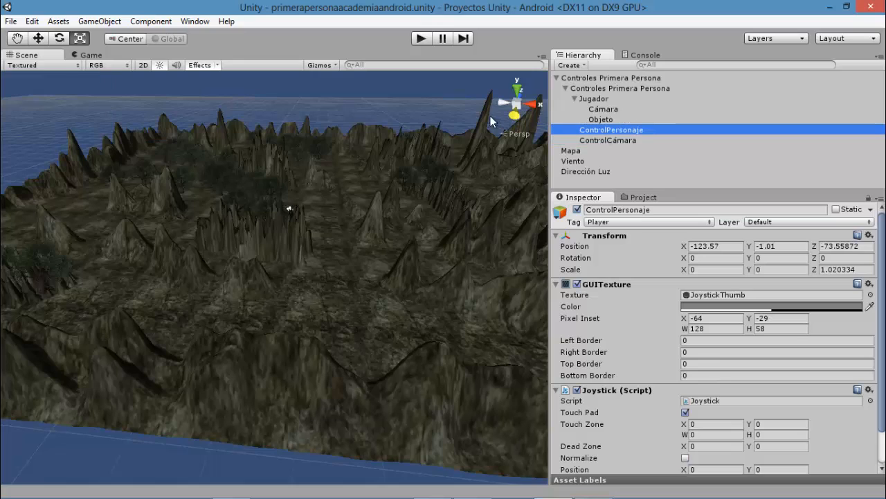
Show the game view and toggle ControlPersonaje's GUITexture component off and on again.
{"action": "left_click", "coordinate": [91, 56]}
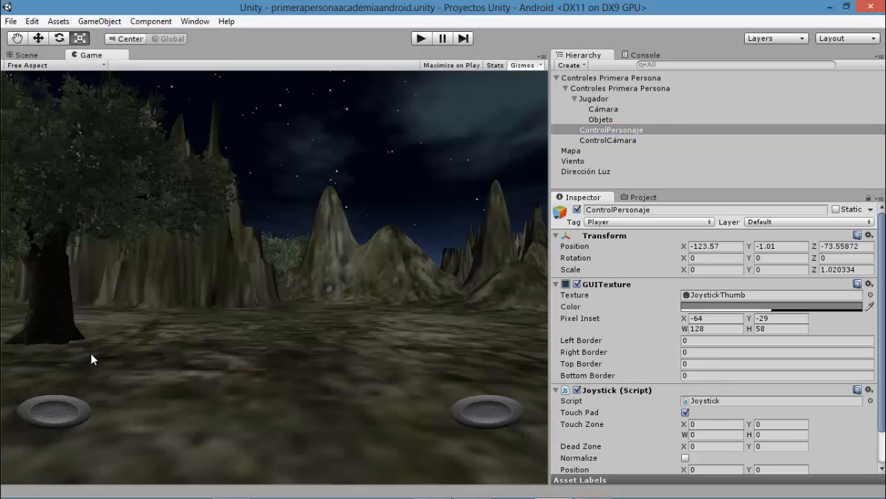
{"action": "left_click", "coordinate": [576, 284]}
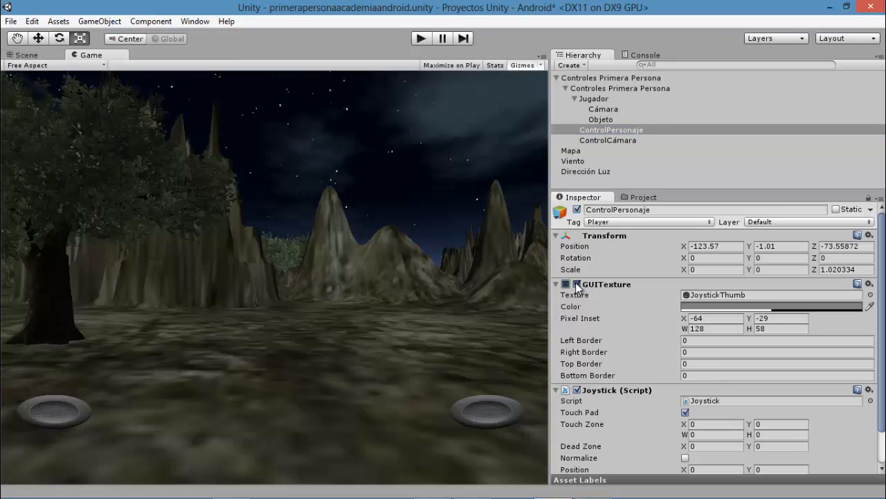
{"action": "left_click", "coordinate": [577, 284]}
Examine the Joystick script settings of ControlPersonaje and ControlCámara.
{"action": "left_click_drag", "start_coordinate": [881, 279], "coordinate": [881, 310]}
{"action": "left_click", "coordinate": [612, 140]}
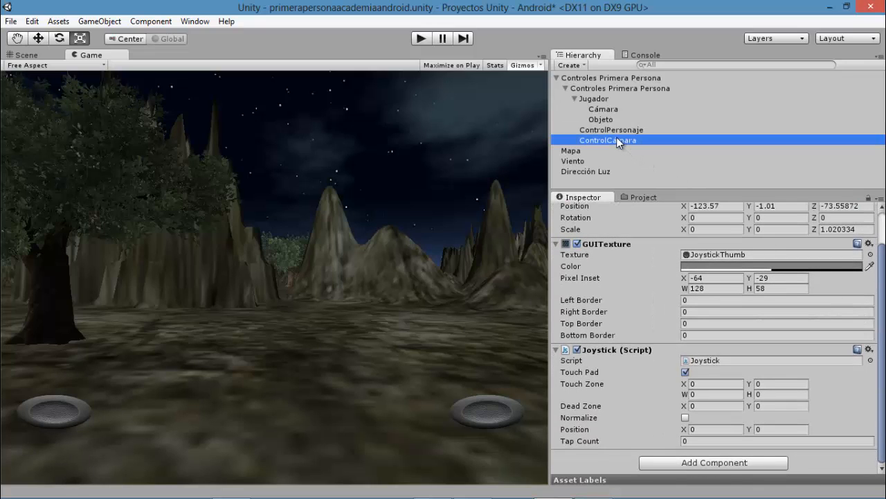
{"action": "left_click", "coordinate": [617, 131]}
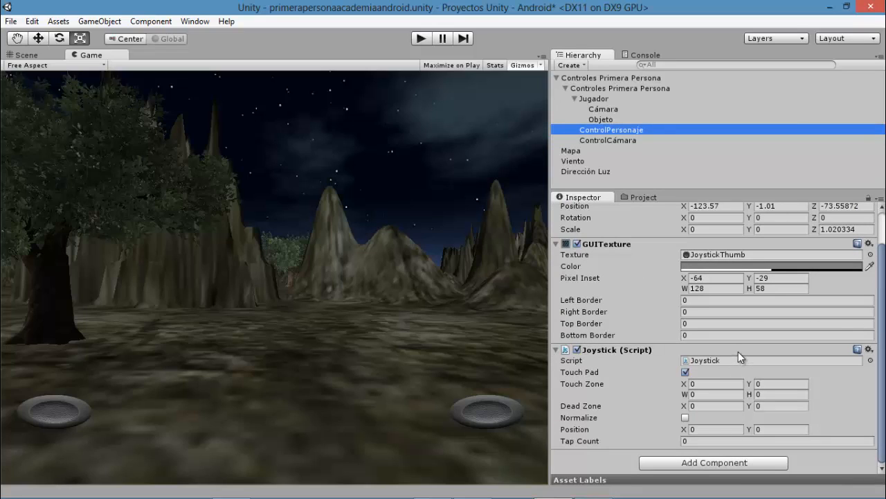
Search the available script components for "joy" with ControlPersonaje selected.
{"action": "left_click", "coordinate": [698, 463]}
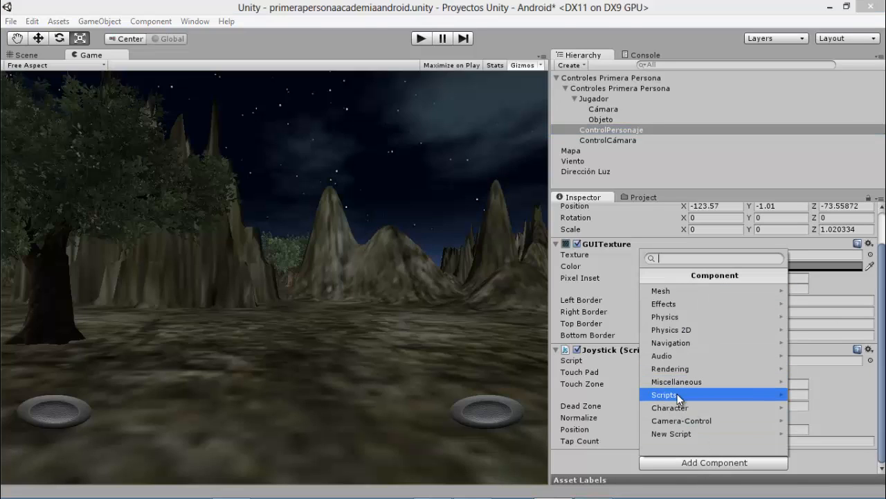
{"action": "left_click", "coordinate": [677, 393]}
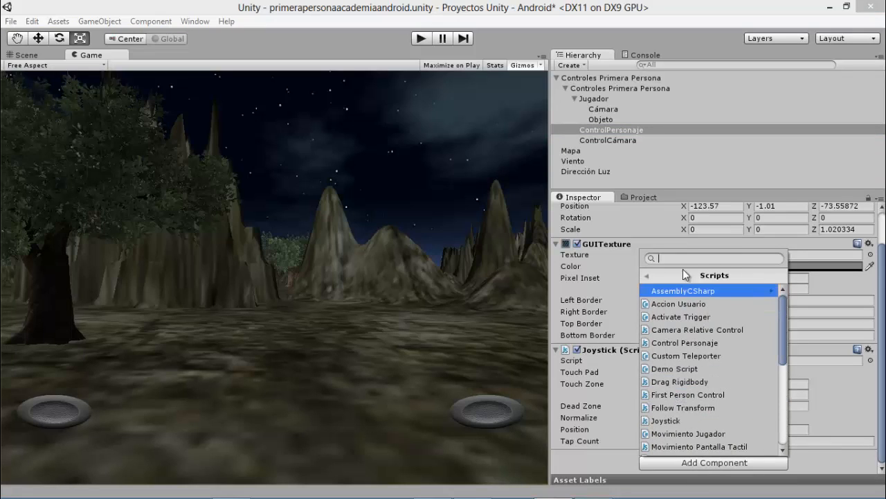
{"action": "type", "text": "joy"}
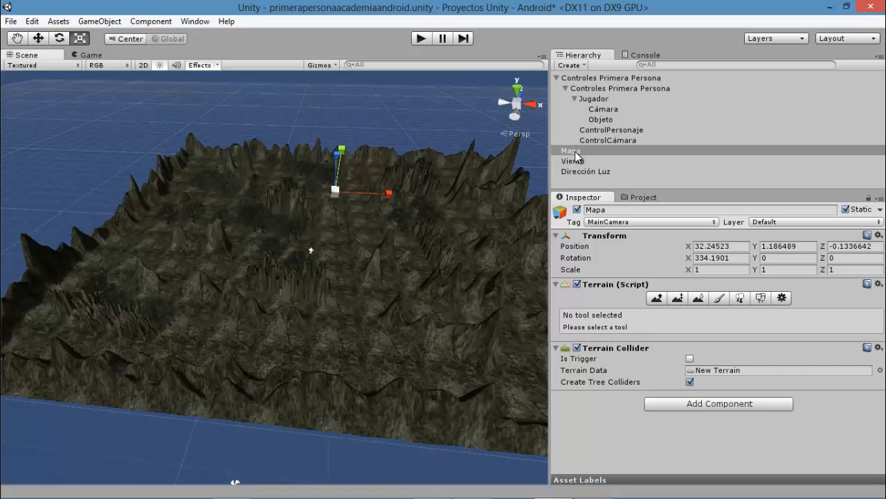
Create a new Terrain object in the scene.
{"action": "left_click", "coordinate": [101, 21]}
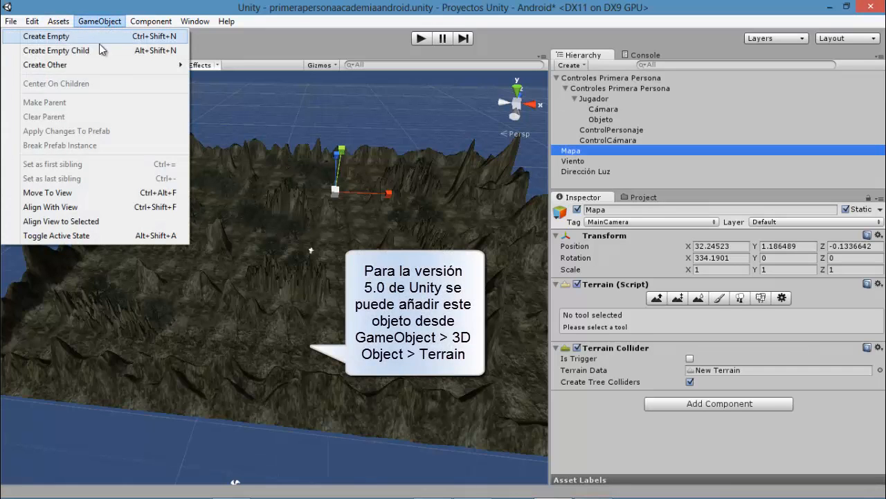
{"action": "mouse_move", "coordinate": [95, 64]}
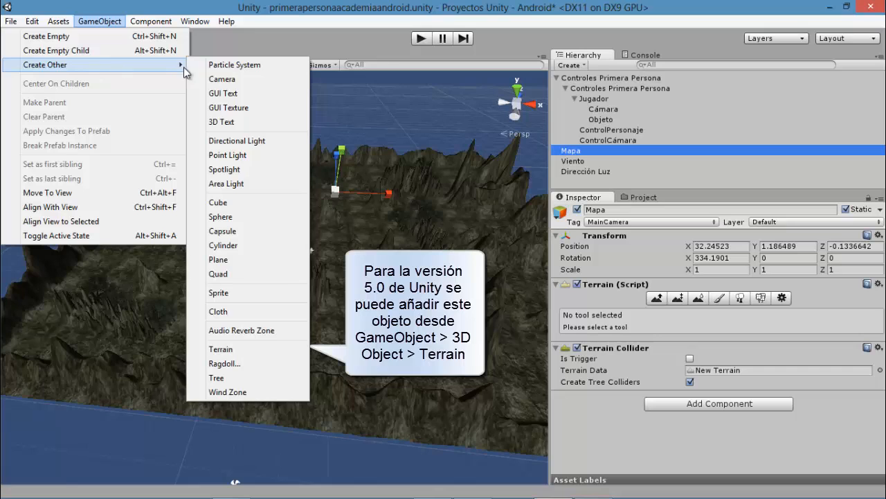
{"action": "left_click", "coordinate": [222, 349]}
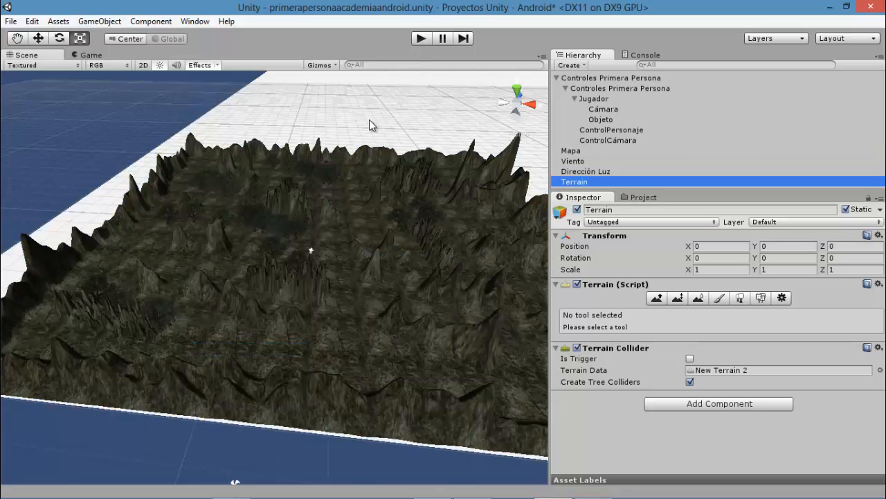
Examine the new terrain's width, length and height in its resolution settings.
{"action": "left_click", "coordinate": [780, 297]}
{"action": "left_click_drag", "start_coordinate": [884, 272], "coordinate": [867, 381]}
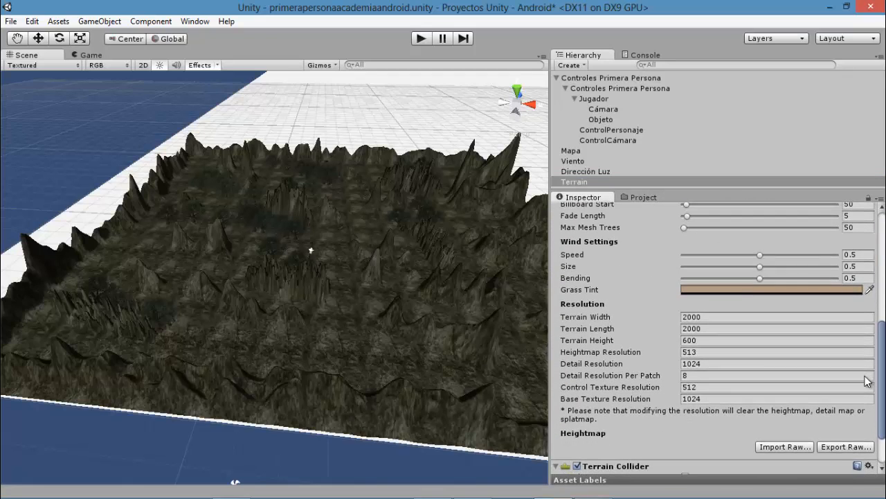
{"action": "left_click", "coordinate": [706, 317]}
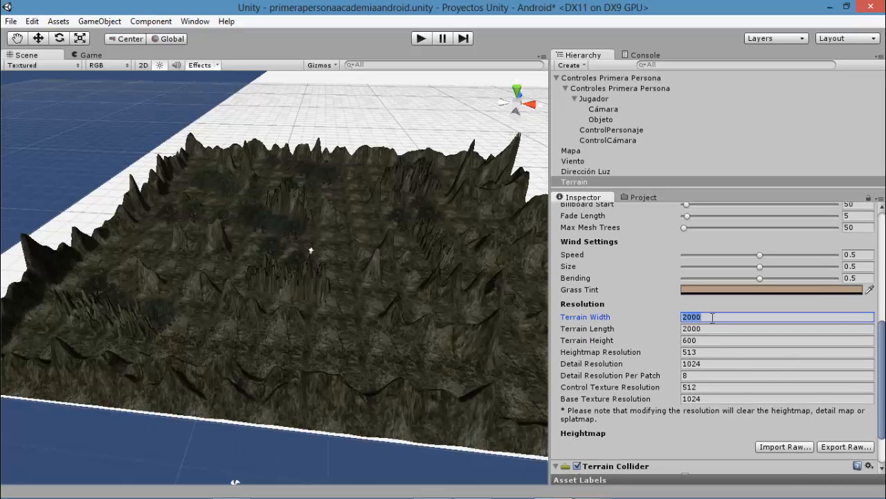
{"action": "left_click", "coordinate": [709, 331]}
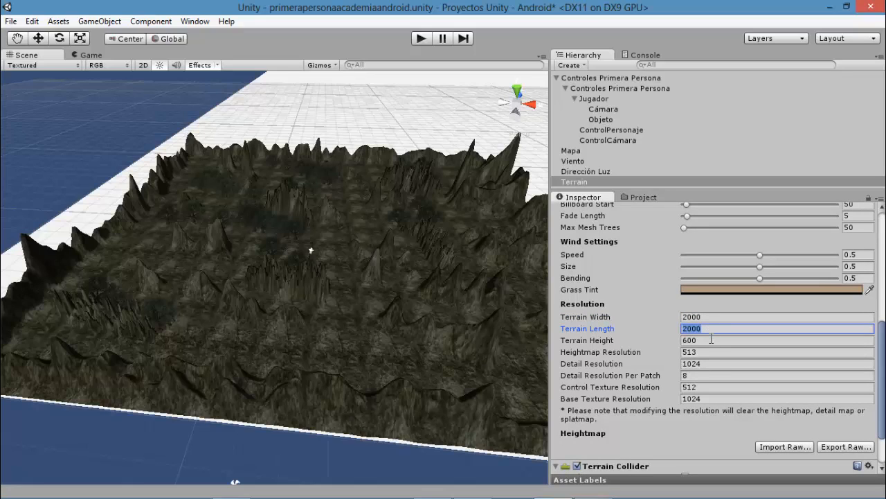
{"action": "left_click", "coordinate": [710, 339]}
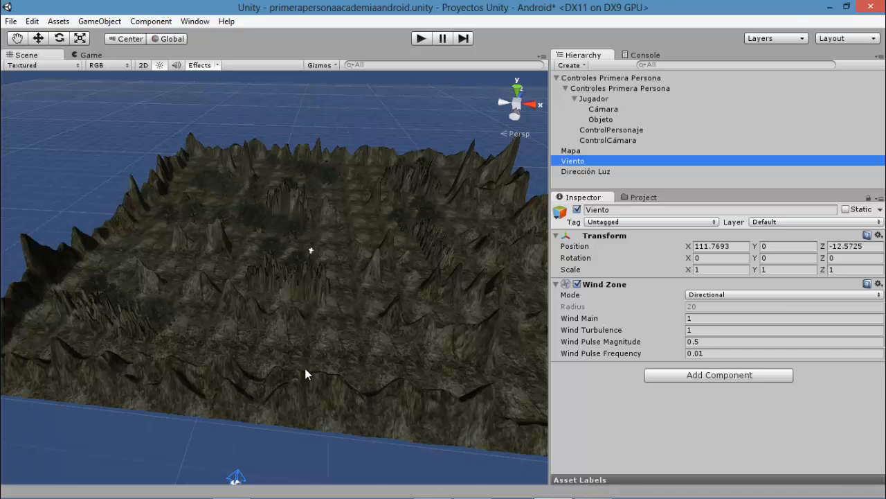
Examine the Viento wind zone in the scene using the move, rotate and scale tools.
{"action": "left_click_drag", "start_coordinate": [307, 374], "coordinate": [118, 325], "text": "alt"}
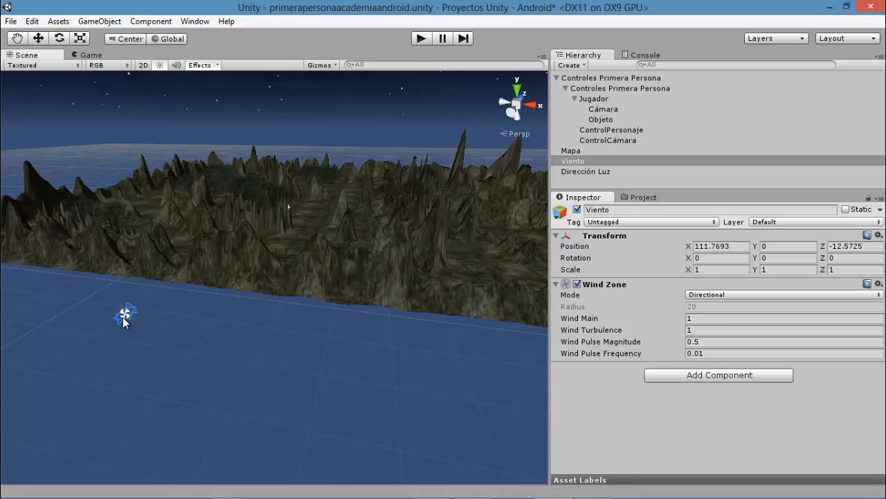
{"action": "left_click", "coordinate": [39, 39]}
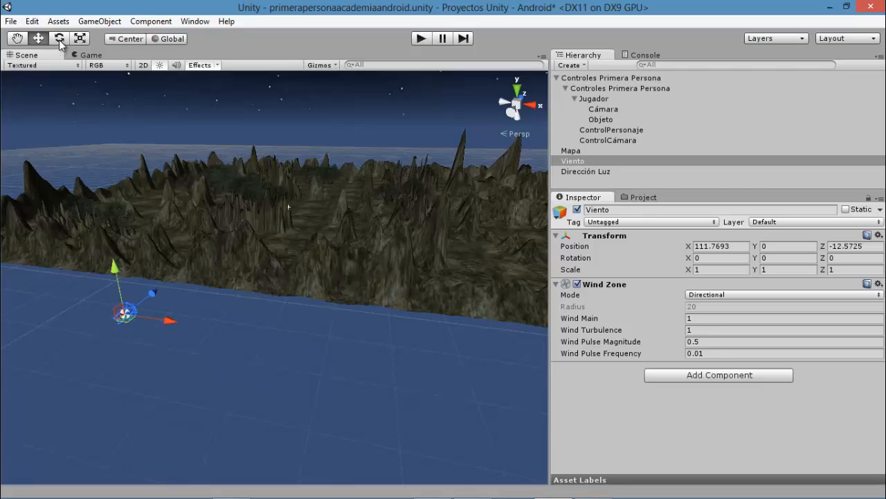
{"action": "left_click", "coordinate": [59, 40]}
{"action": "left_click", "coordinate": [80, 38]}
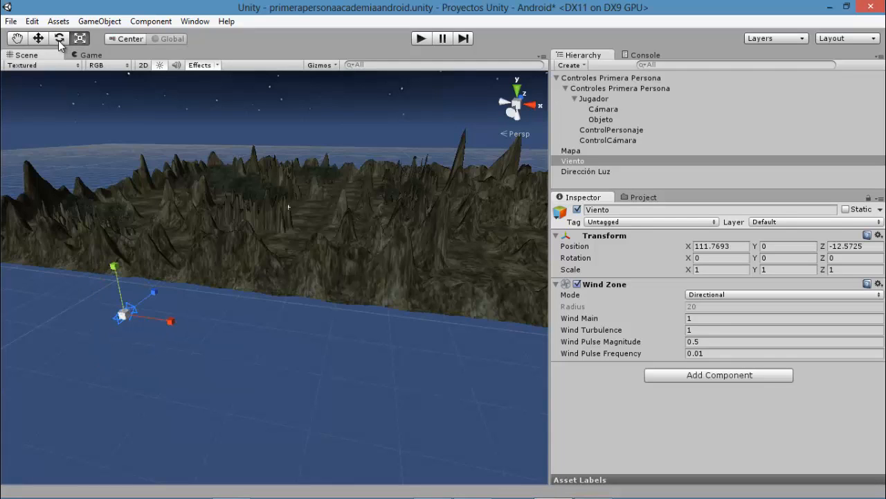
{"action": "left_click", "coordinate": [59, 39]}
{"action": "left_click", "coordinate": [39, 39]}
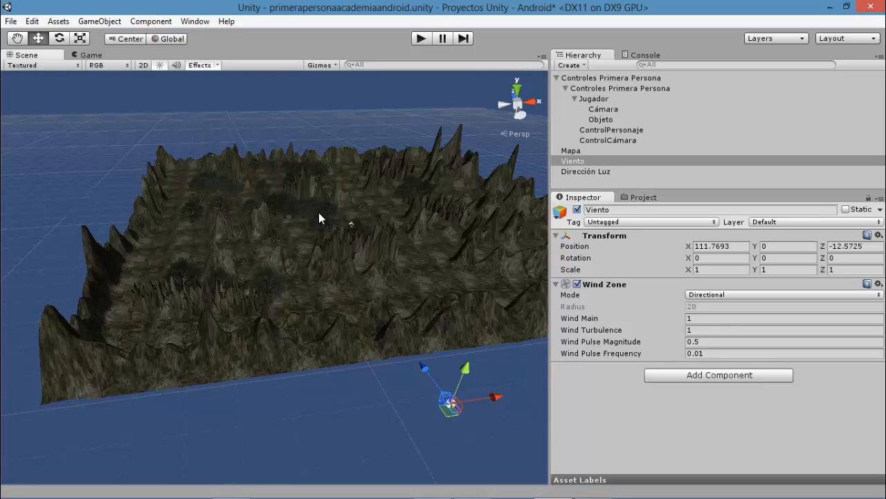
Inspect the Dirección Luz light's settings and look up the creatable objects that include the directional light.
{"action": "left_click", "coordinate": [586, 172]}
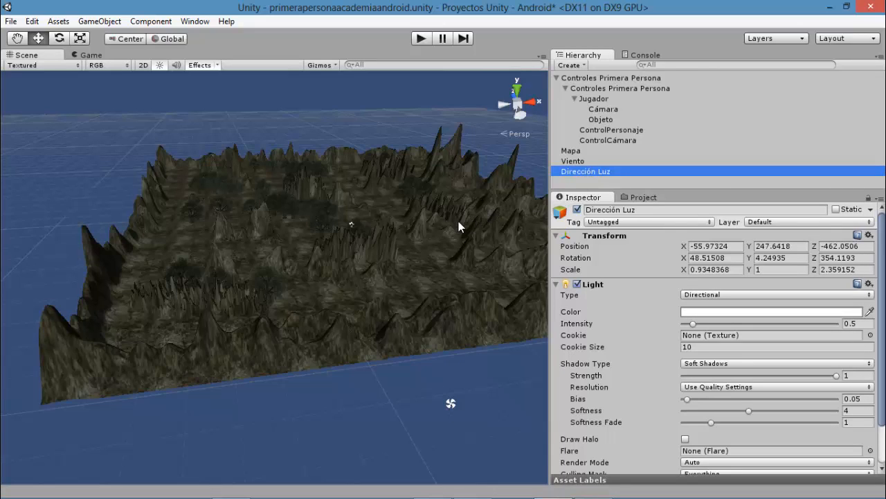
{"action": "left_click", "coordinate": [104, 24]}
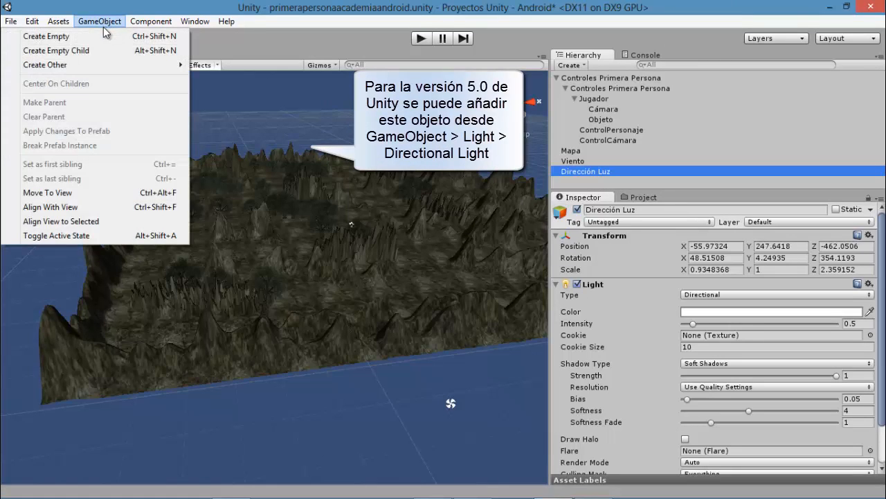
{"action": "mouse_move", "coordinate": [103, 65]}
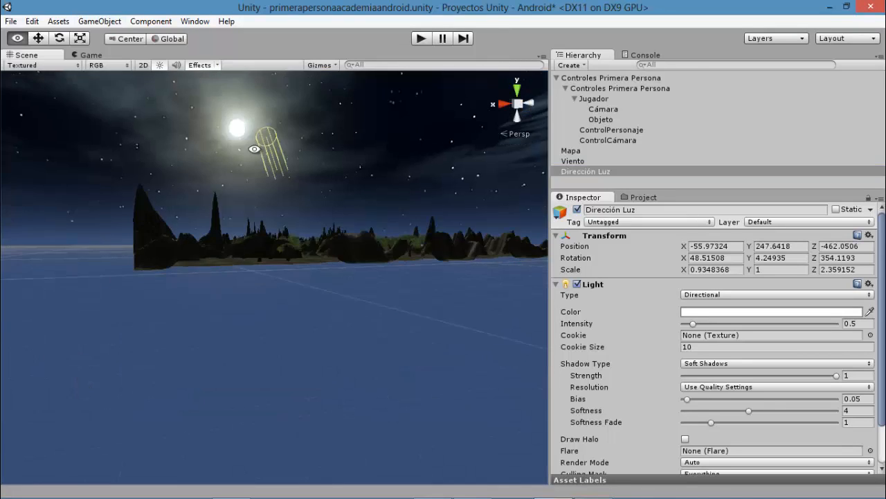
Examine the directional light's location in the sky above the terrain, using the orbit view and the Move tool.
{"action": "left_click_drag", "start_coordinate": [207, 145], "coordinate": [229, 143], "text": "alt"}
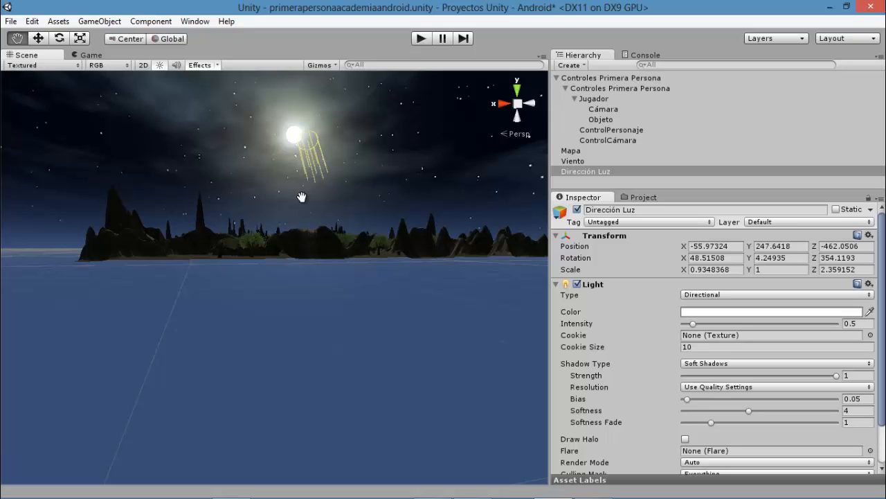
{"action": "left_click_drag", "start_coordinate": [312, 198], "coordinate": [293, 205], "text": "alt"}
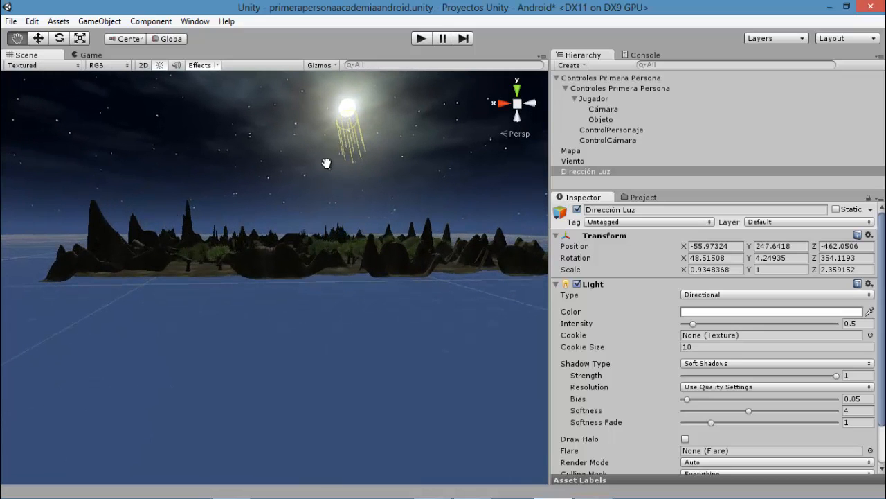
{"action": "left_click", "coordinate": [39, 38]}
{"action": "left_click_drag", "start_coordinate": [311, 117], "coordinate": [368, 105]}
Compare the ControlPersonaje and ControlCámara joysticks and check their touch pad assignments in Jugador's First Person Control script.
{"action": "left_click", "coordinate": [613, 131]}
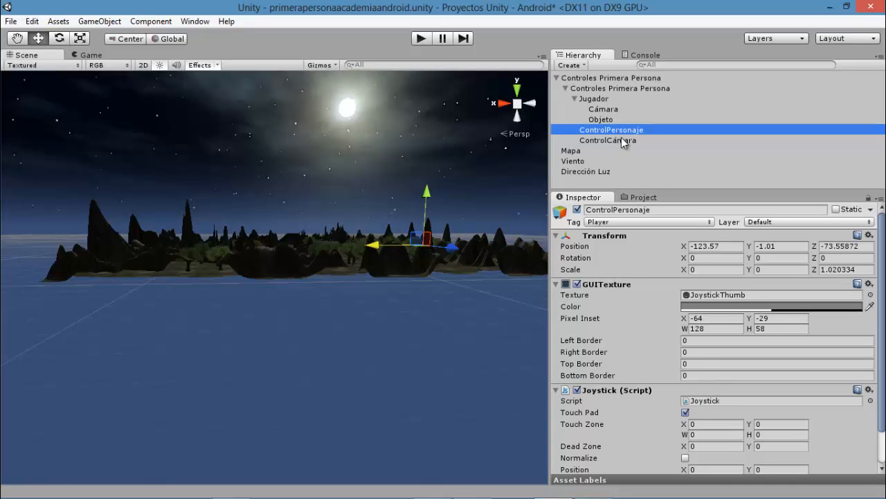
{"action": "left_click", "coordinate": [614, 141]}
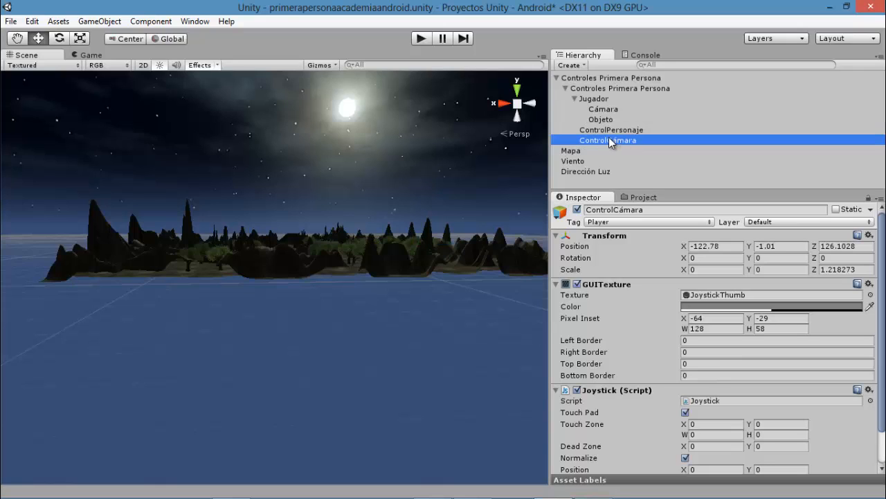
{"action": "left_click", "coordinate": [612, 130]}
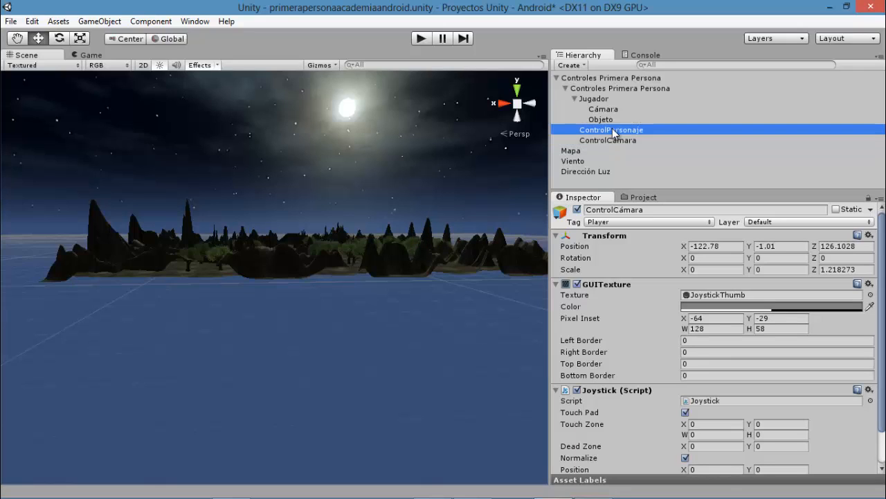
{"action": "left_click", "coordinate": [610, 137]}
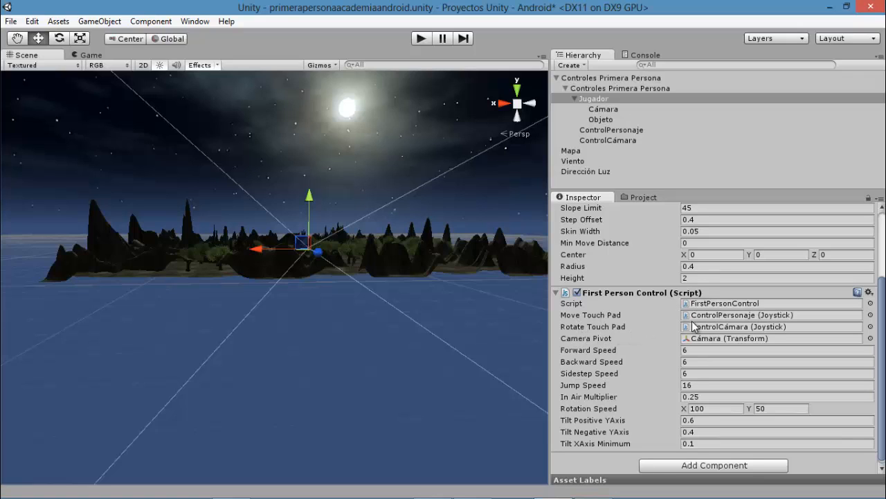
{"action": "left_click", "coordinate": [605, 132]}
{"action": "left_click", "coordinate": [605, 141]}
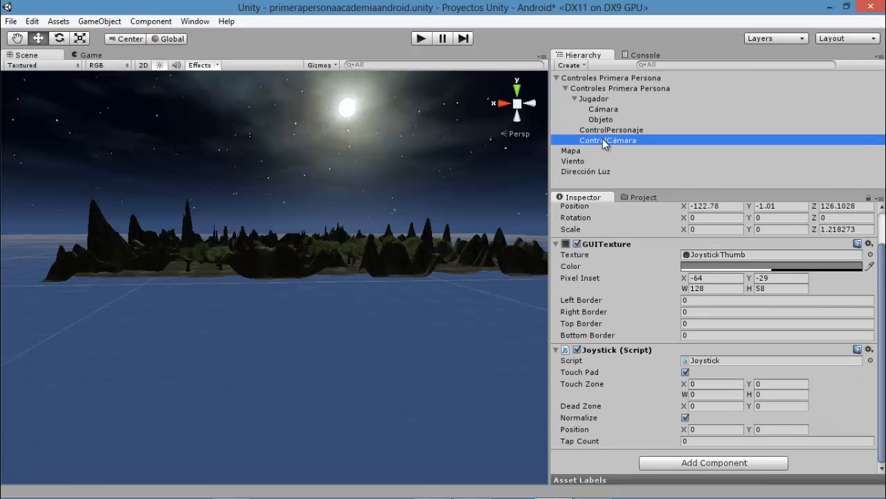
{"action": "left_click", "coordinate": [595, 100]}
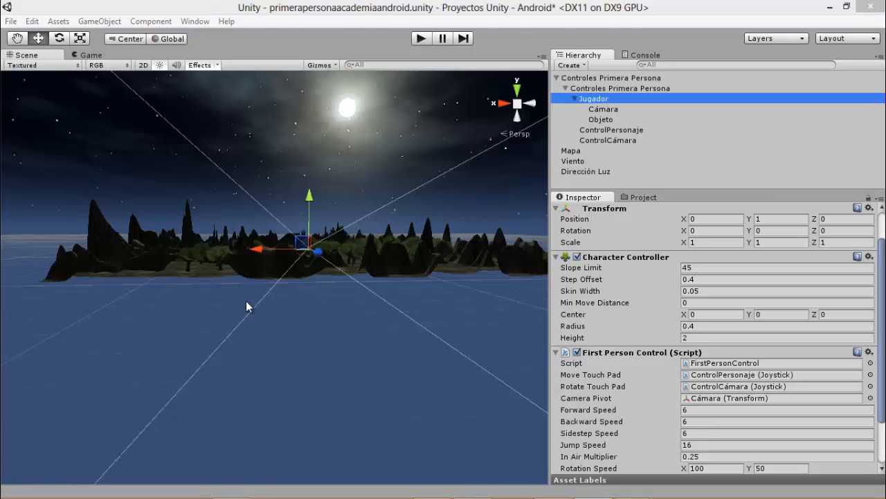
Open the project's build settings and bring up the player settings for the Android platform.
{"action": "left_click", "coordinate": [13, 21]}
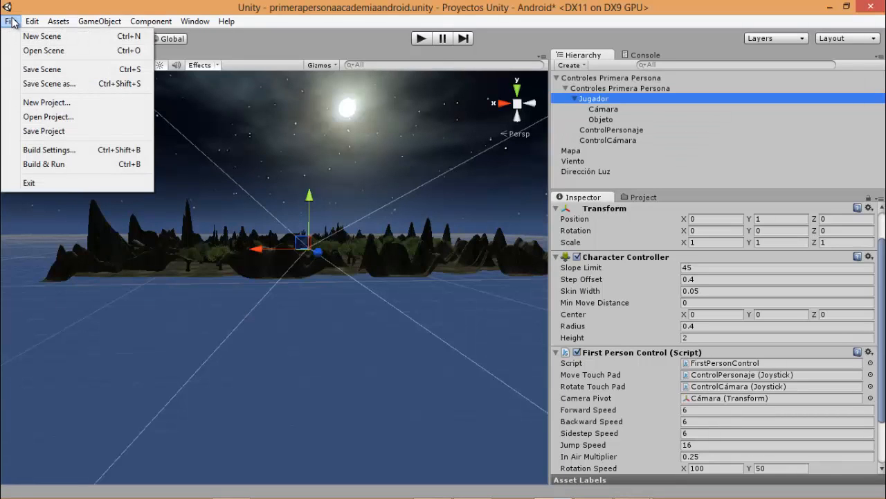
{"action": "left_click", "coordinate": [61, 150]}
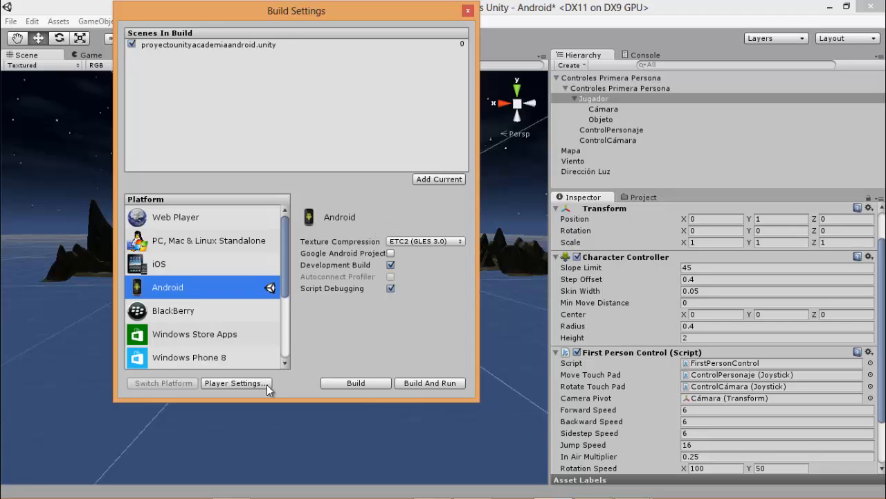
{"action": "left_click", "coordinate": [235, 383]}
Review the Android player settings for resolution and presentation, bundle identification, minimum API level, configuration and optimization.
{"action": "left_click", "coordinate": [883, 269]}
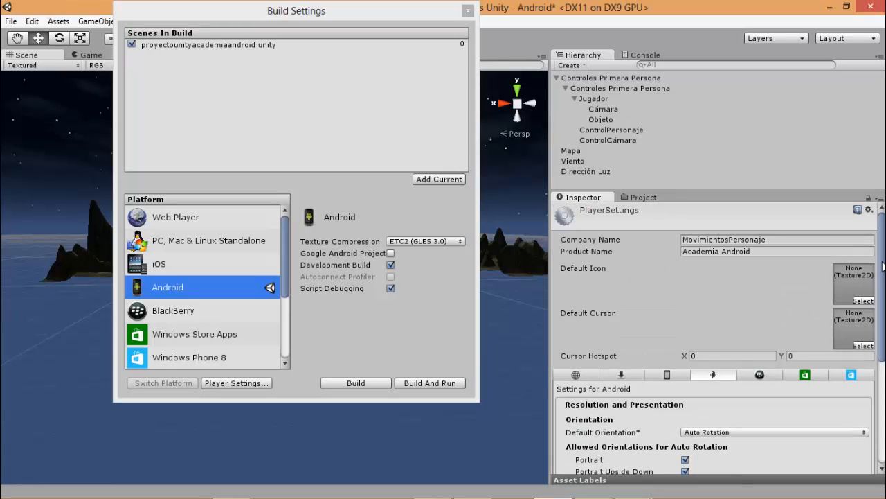
{"action": "scroll", "coordinate": [703, 297], "scroll_direction": "down", "scroll_amount": 5}
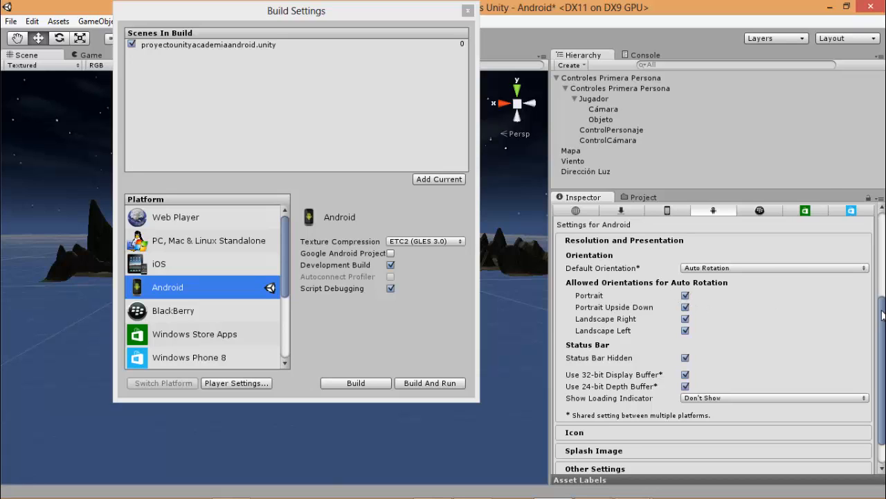
{"action": "left_click", "coordinate": [654, 451]}
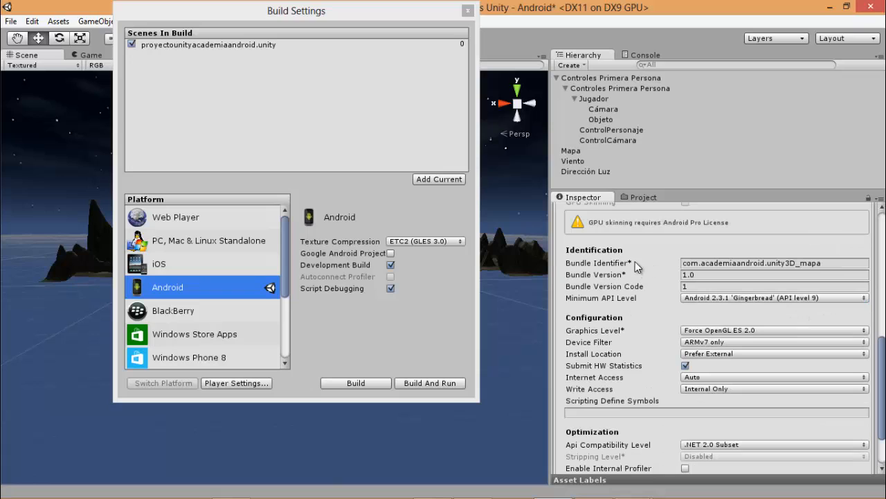
{"action": "scroll", "coordinate": [760, 337], "scroll_direction": "down", "scroll_amount": 2}
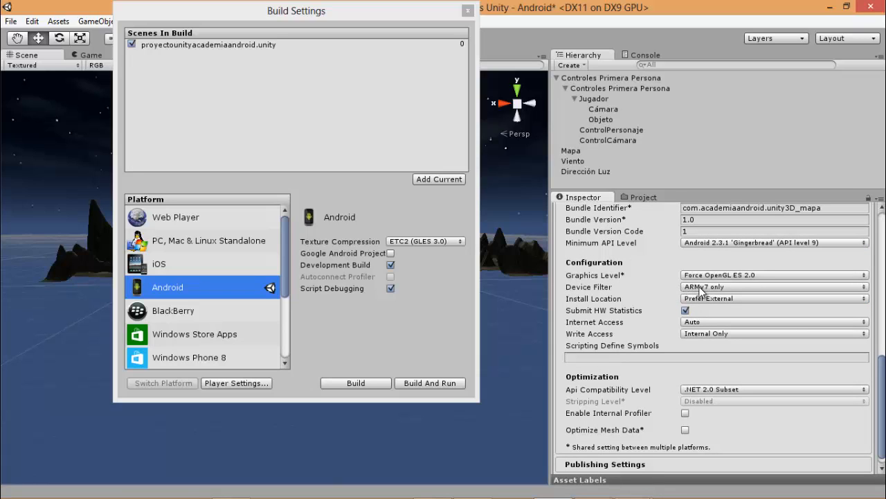
{"action": "scroll", "coordinate": [701, 290], "scroll_direction": "down", "scroll_amount": 1}
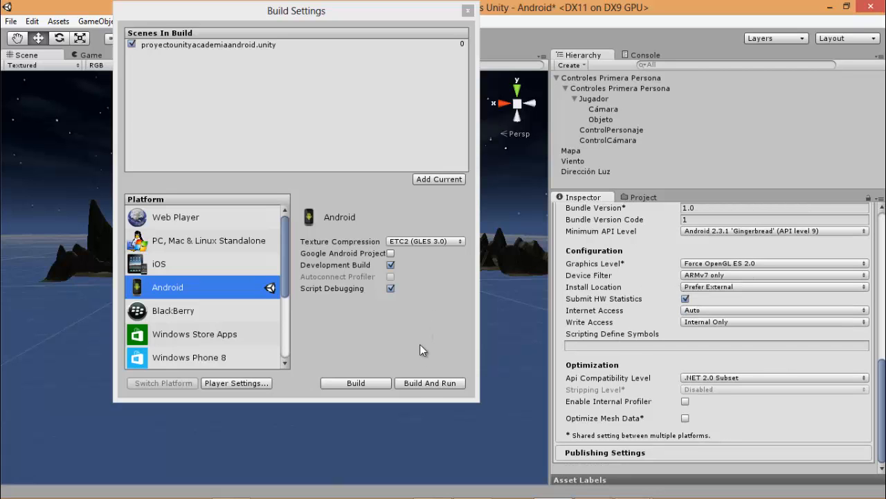
Build and run the Android project, saving the package as academiaandroid.apk in the Proyectos Unity folder.
{"action": "left_click", "coordinate": [417, 381]}
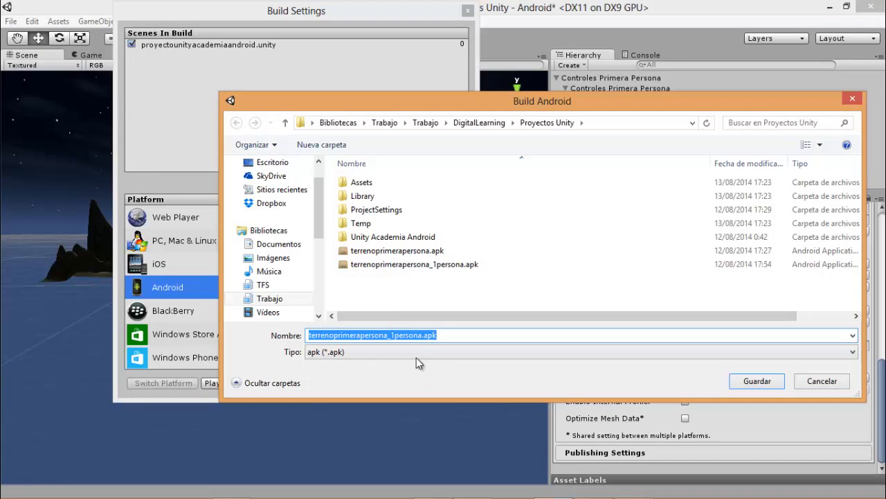
{"action": "left_click_drag", "start_coordinate": [422, 336], "coordinate": [310, 335]}
{"action": "type", "text": "academiaand"}
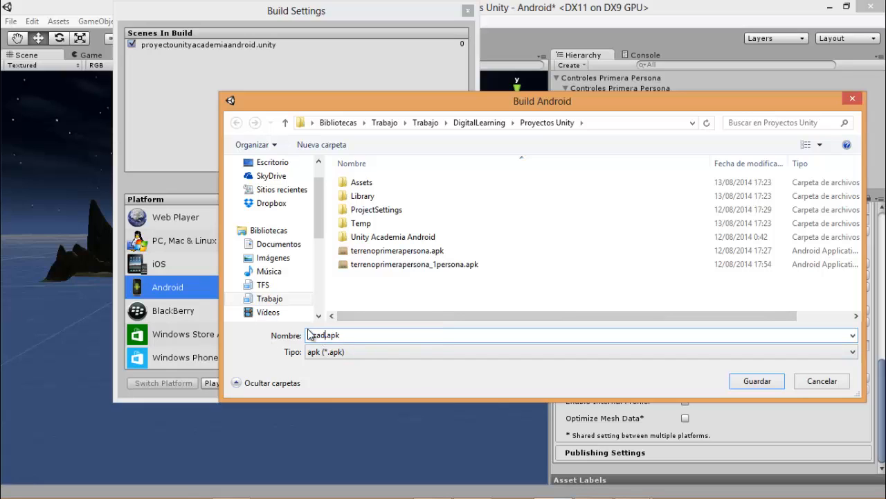
{"action": "type", "text": "roid"}
{"action": "left_click", "coordinate": [772, 383]}
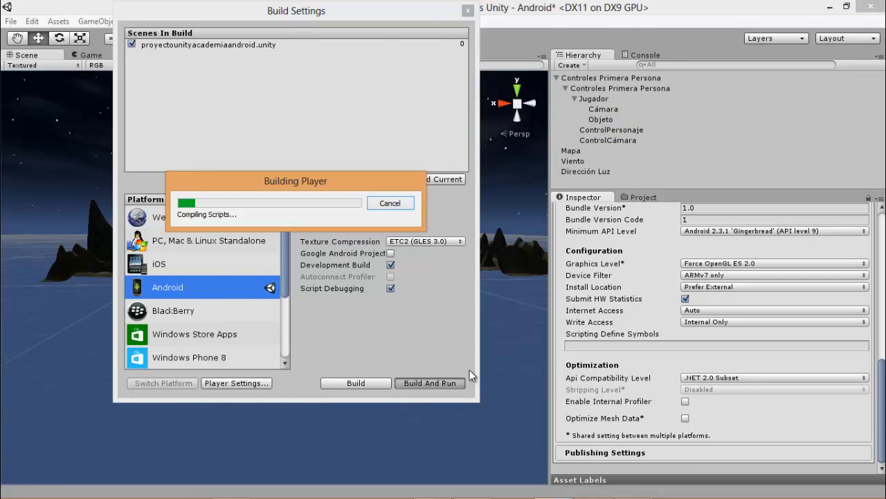